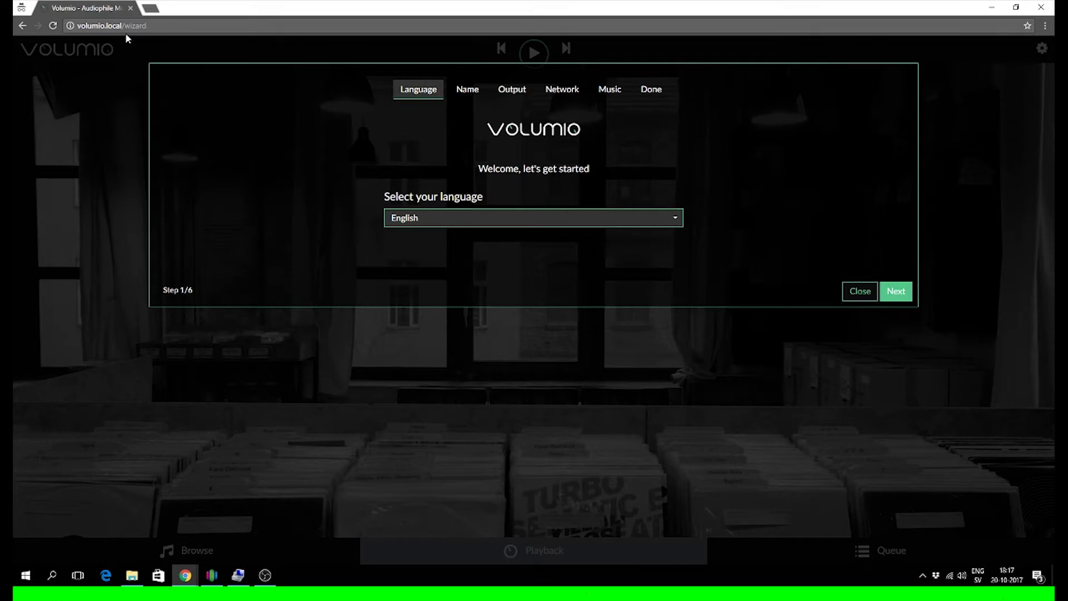
- Select English as the language in the setup wizard and continue to the device name
left_click_drag(78, 25, 101, 25)
left_click(161, 28)
left_click(431, 219)
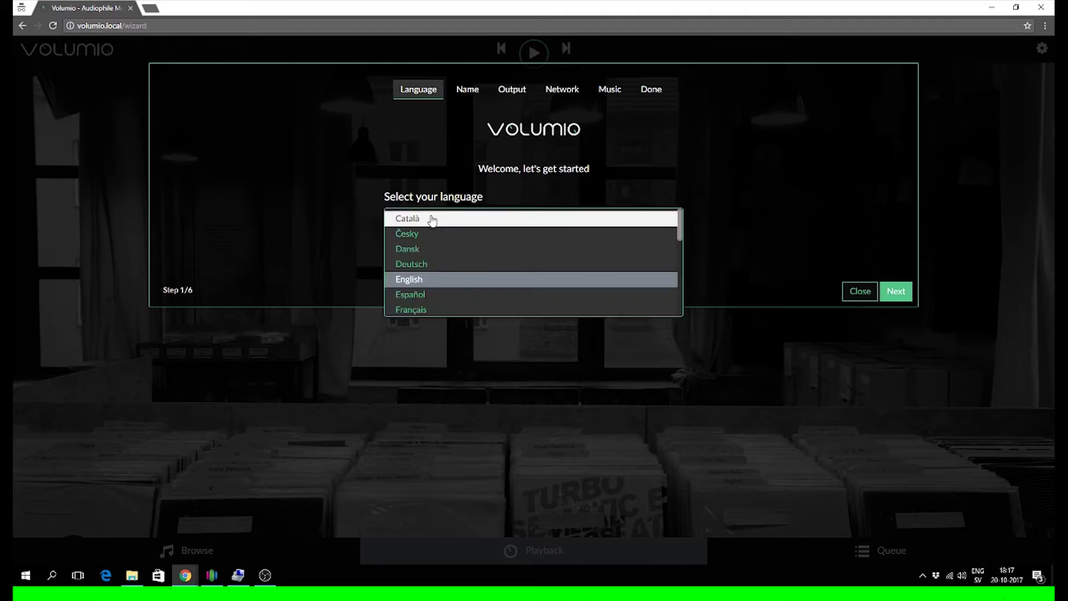
left_click(440, 280)
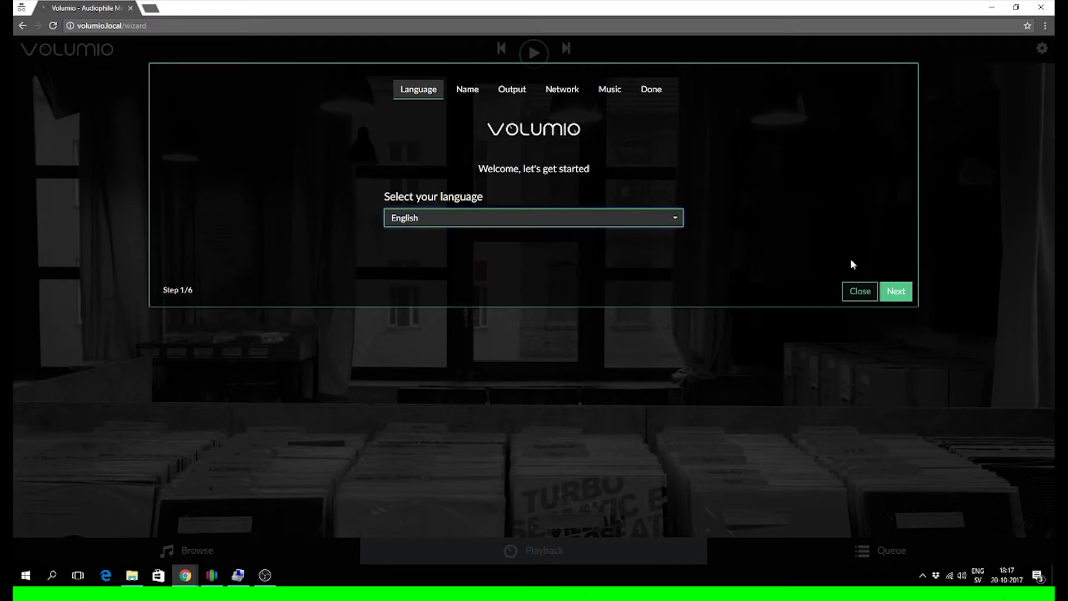
left_click(899, 291)
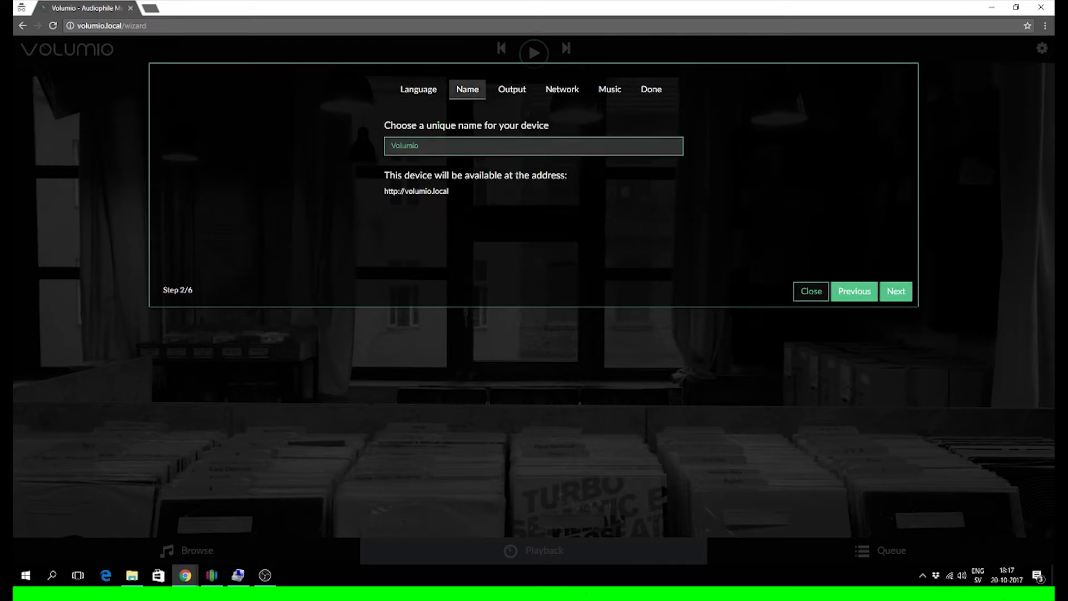
- Name the device WorkshopVolumio and continue to the audio output setup
left_click(505, 148)
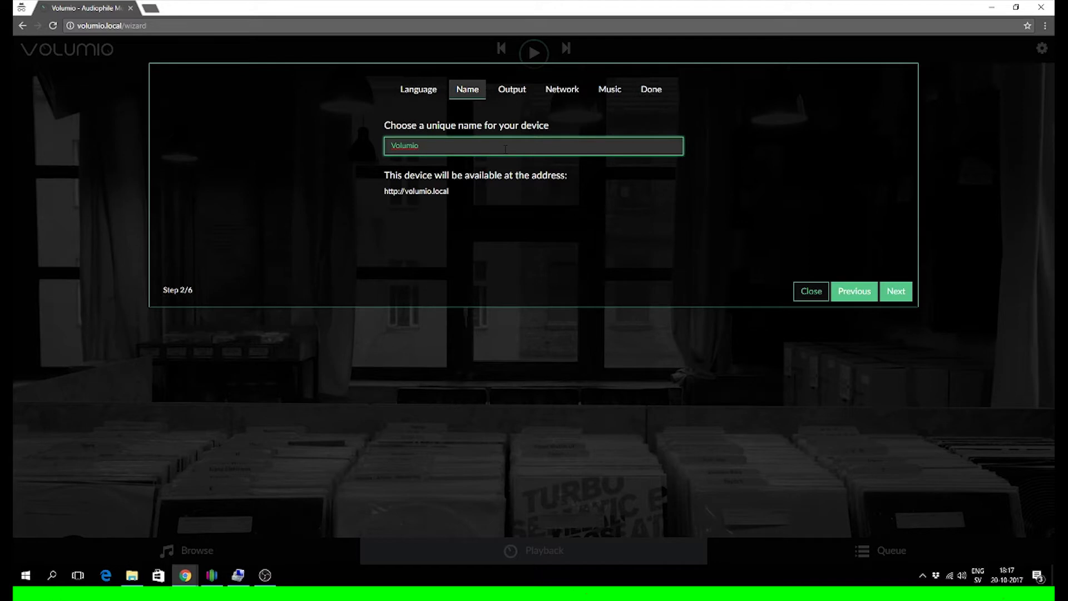
key("BackSpace")
type("-Work")
type("sop")
key("BackSpace")
key("BackSpace")
key("BackSpace")
key("BackSpace")
key("BackSpace")
key("BackSpace")
key("BackSpace")
key("BackSpace")
key("Home")
type("Workshop")
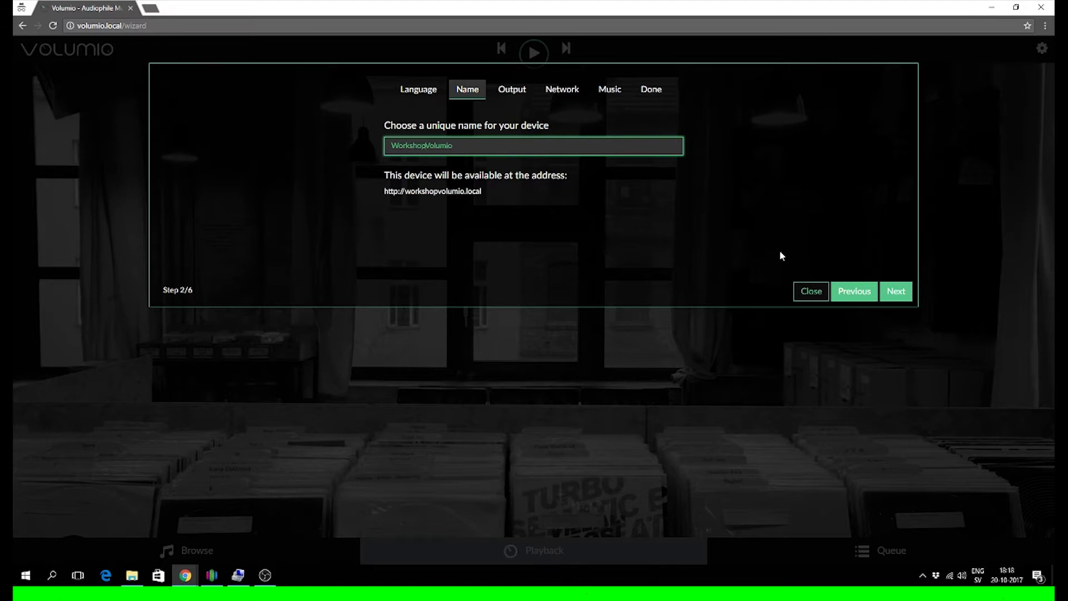
left_click(894, 295)
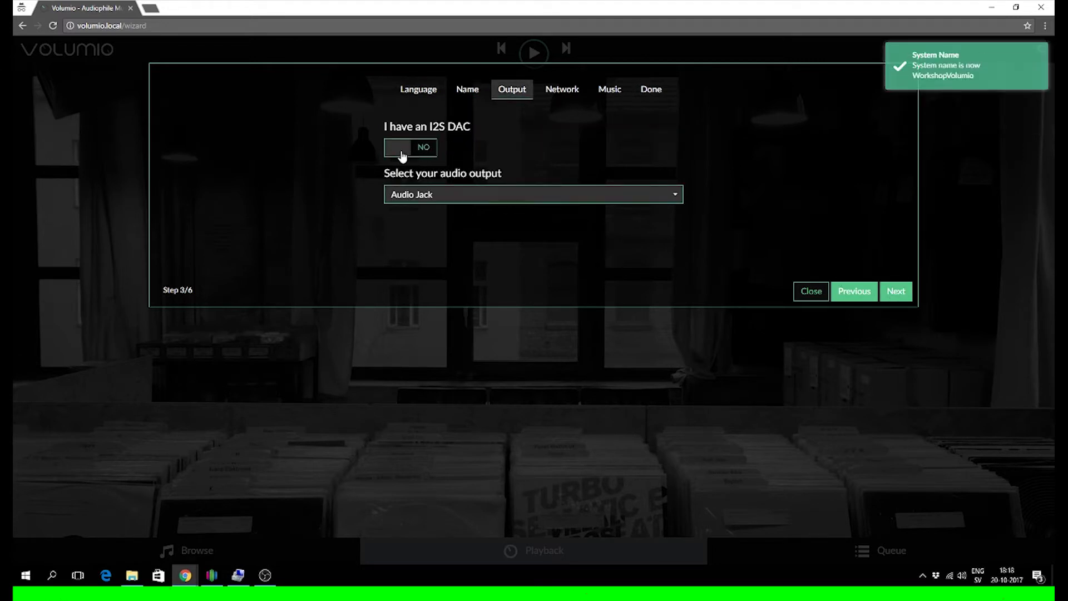
left_click(402, 155)
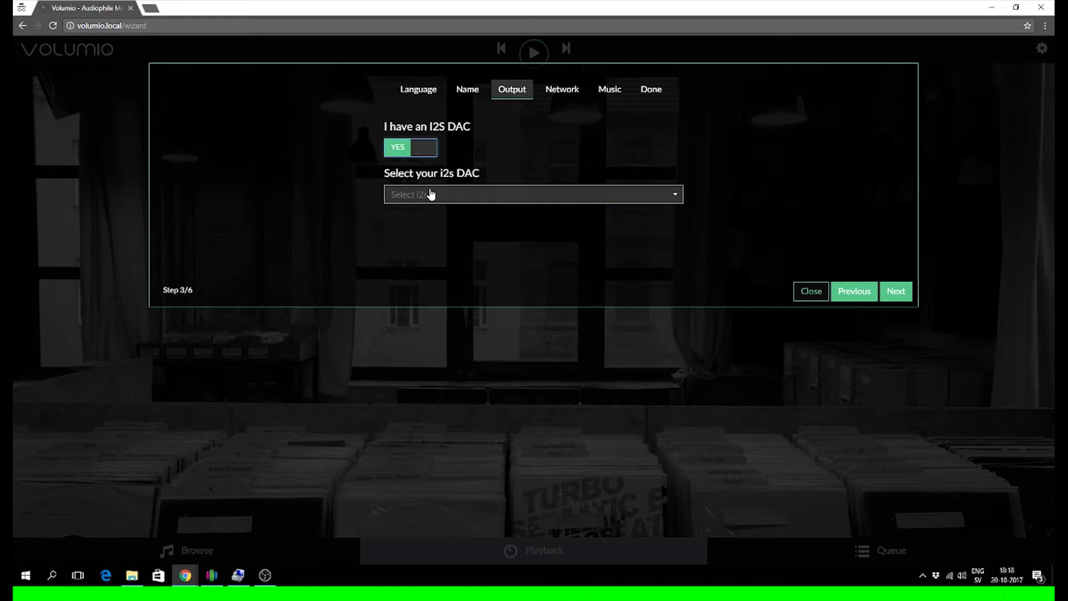
left_click(430, 150)
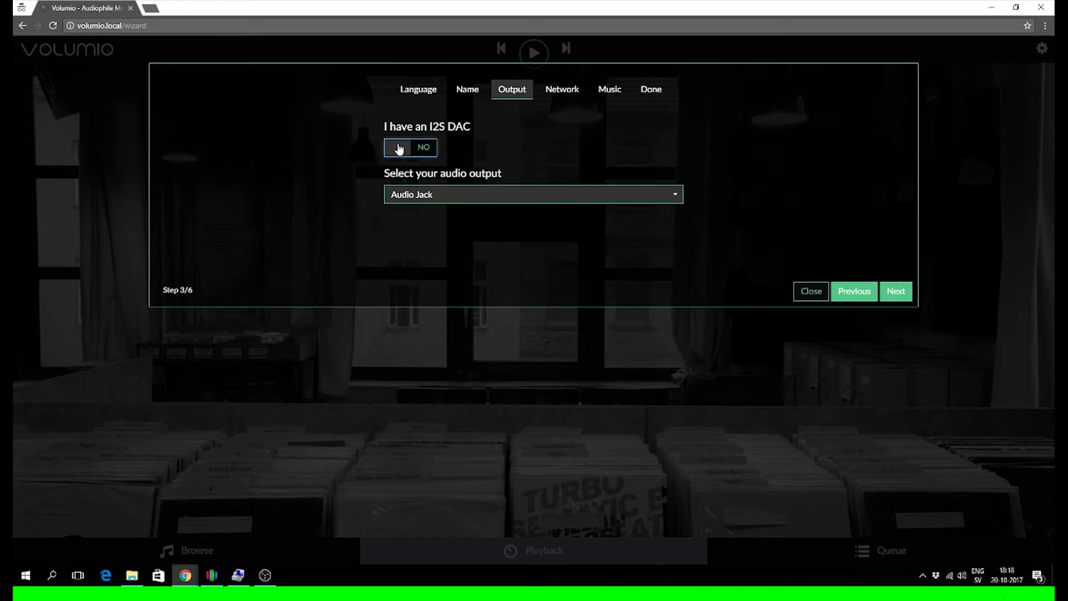
left_click(398, 148)
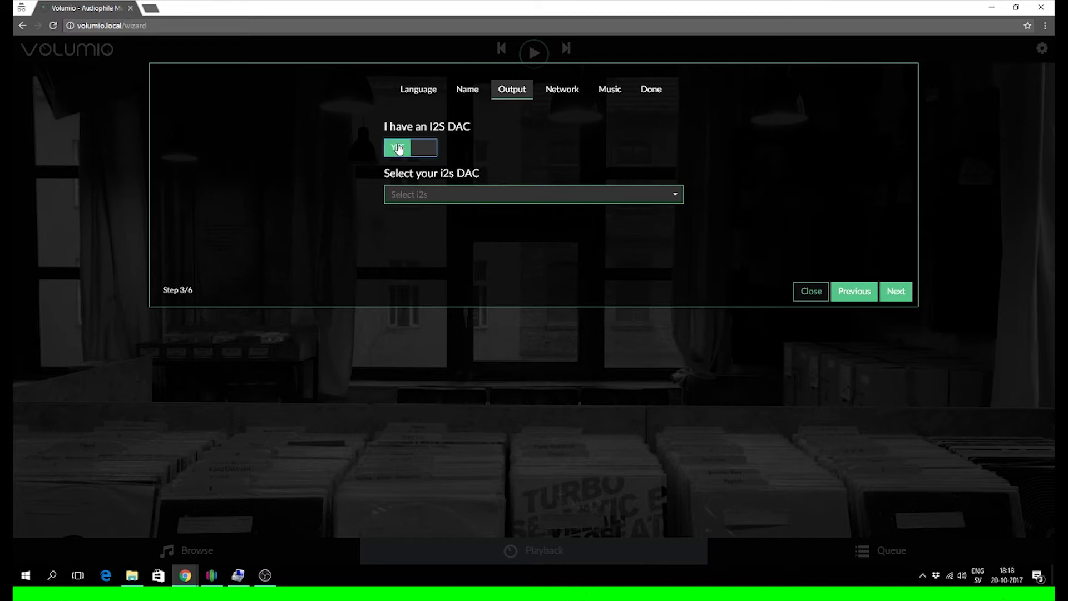
left_click(414, 151)
- Choose snd_rpi_hifiberry_dacplus as the audio output and continue to the network setup
left_click(450, 198)
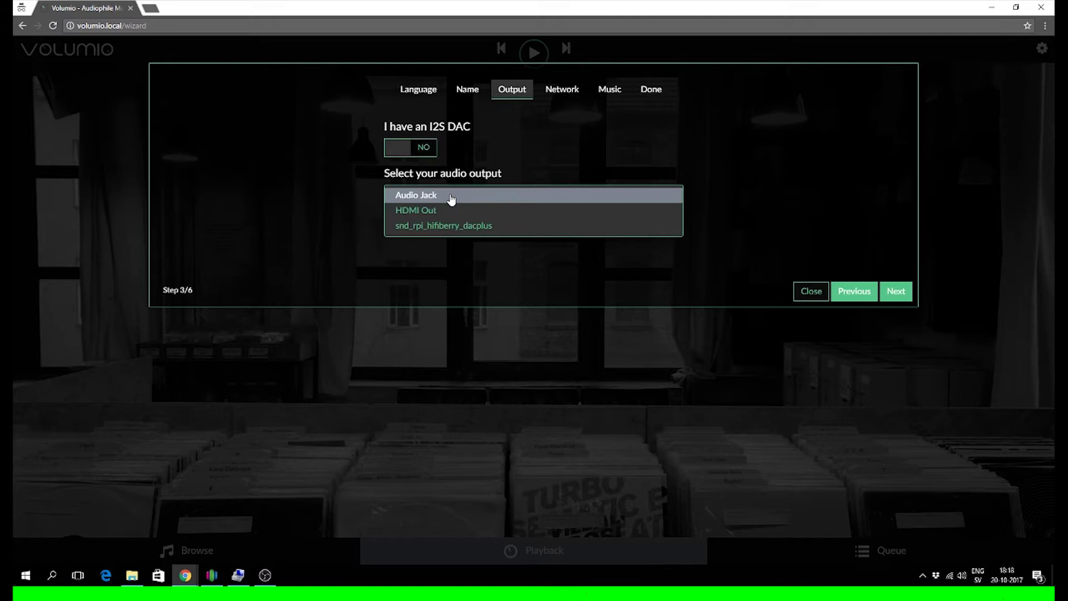
left_click(454, 226)
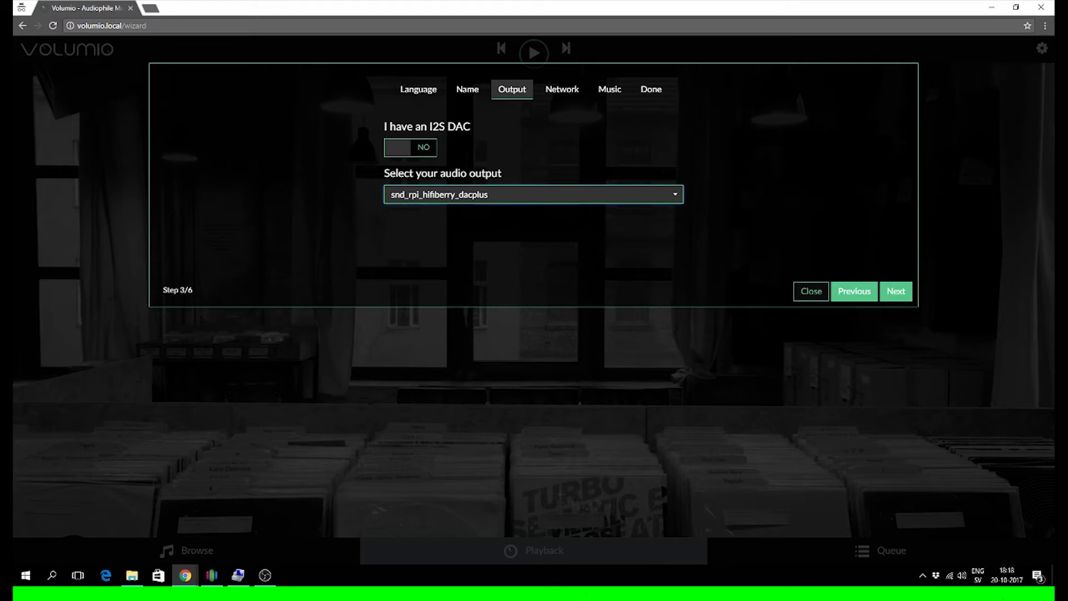
left_click(430, 200)
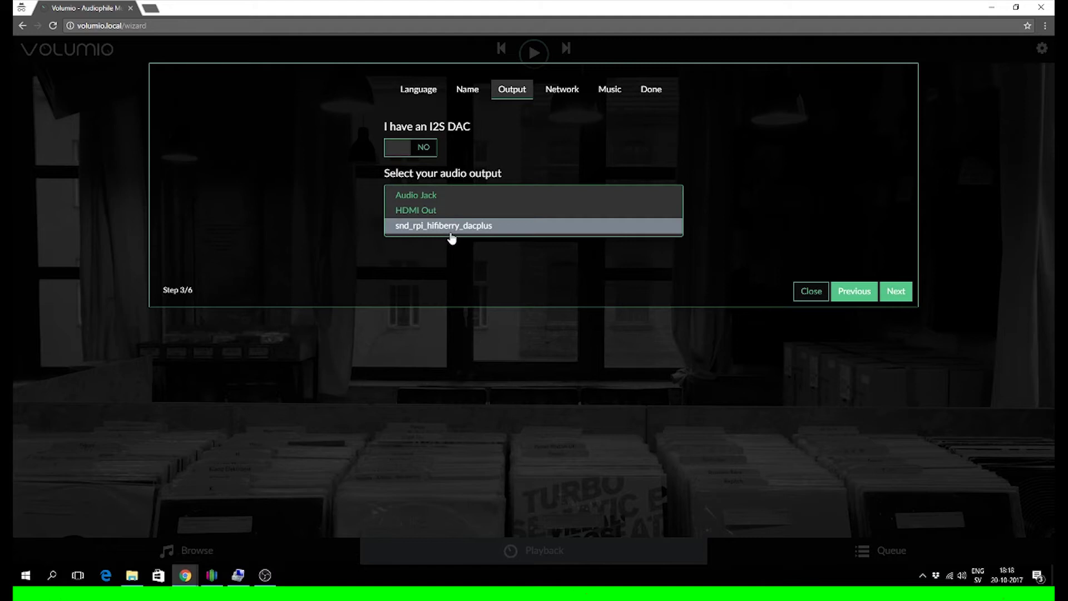
left_click(515, 229)
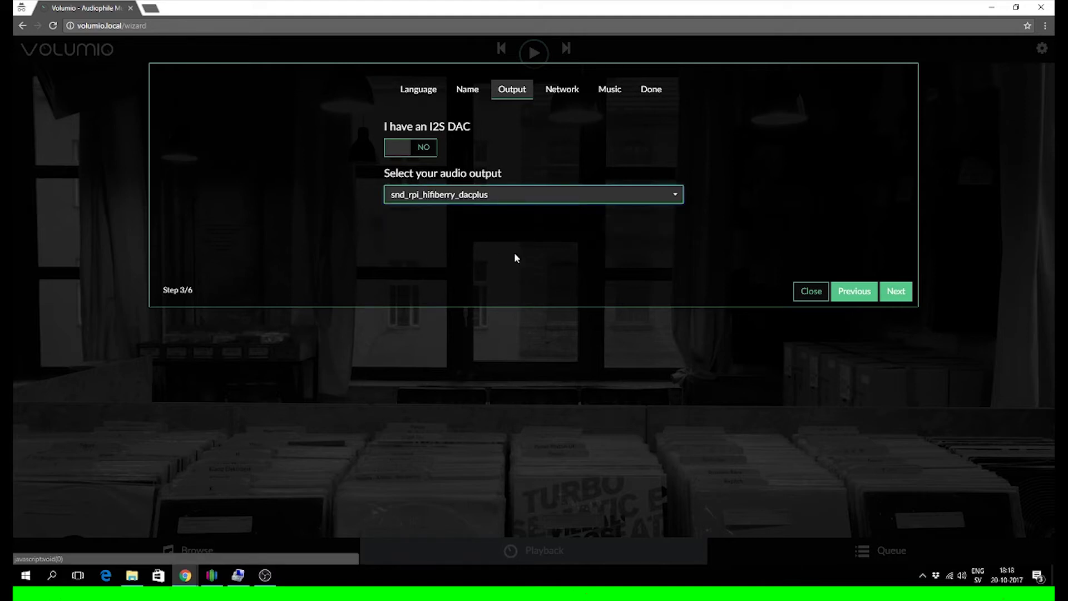
left_click(888, 286)
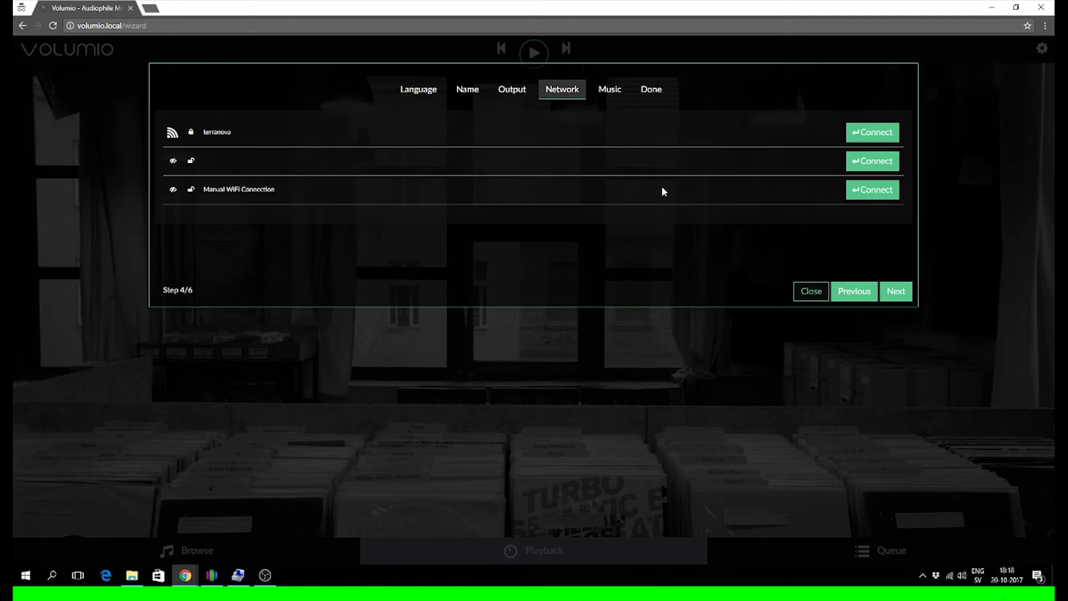
- Connect the device to the terranova Wi-Fi network by entering the network password
left_click(872, 132)
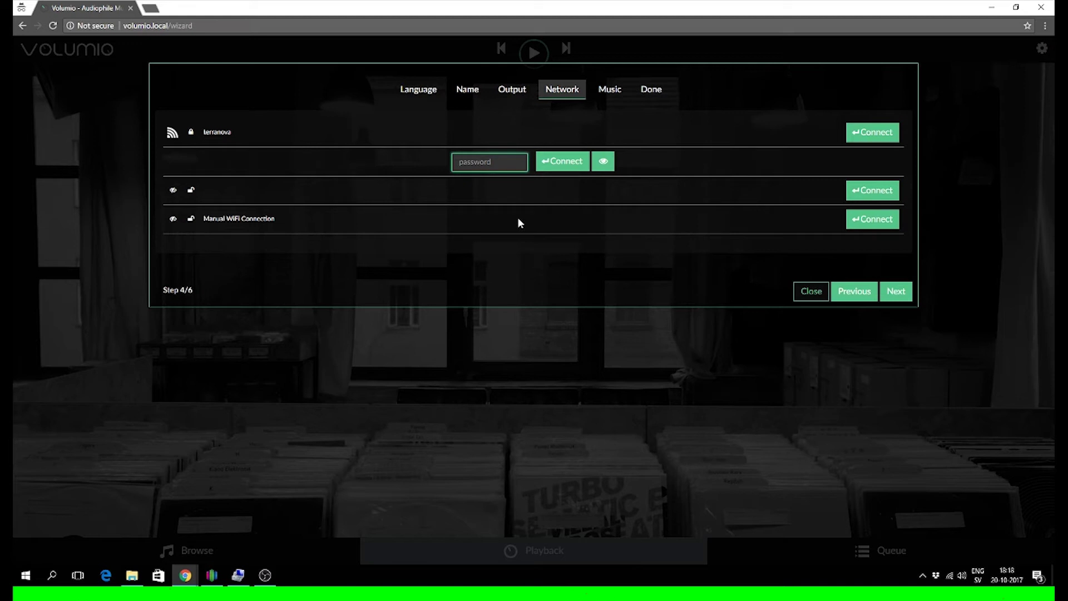
type("•••••")
key("BackSpace")
key("BackSpace")
key("BackSpace")
key("BackSpace")
key("BackSpace")
type("•••••••")
left_click(563, 162)
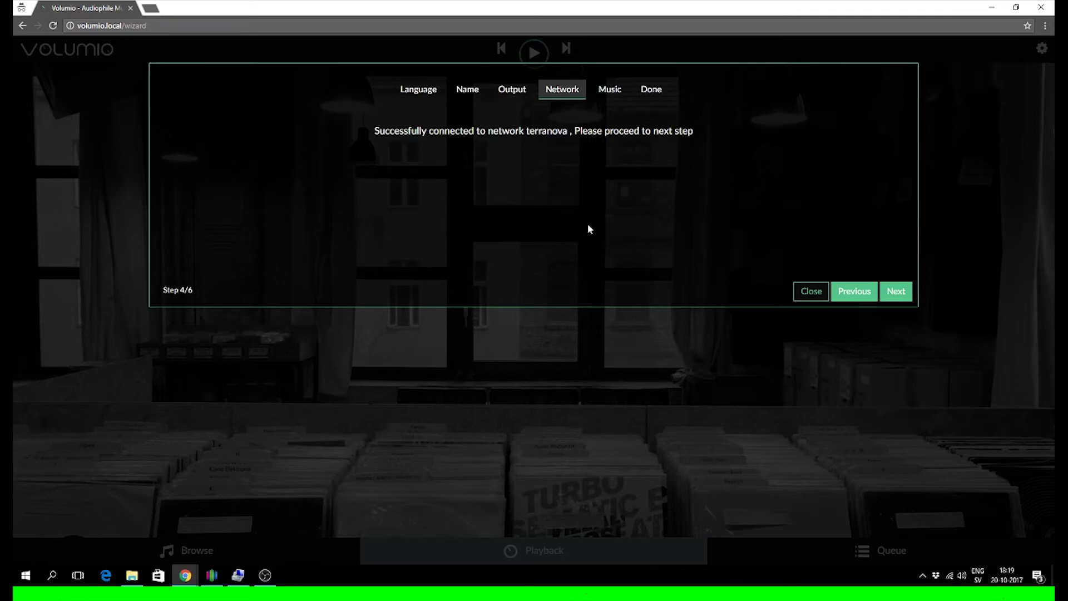
- Continue through the music setup without adding a drive and finish the wizard without donating
left_click(905, 299)
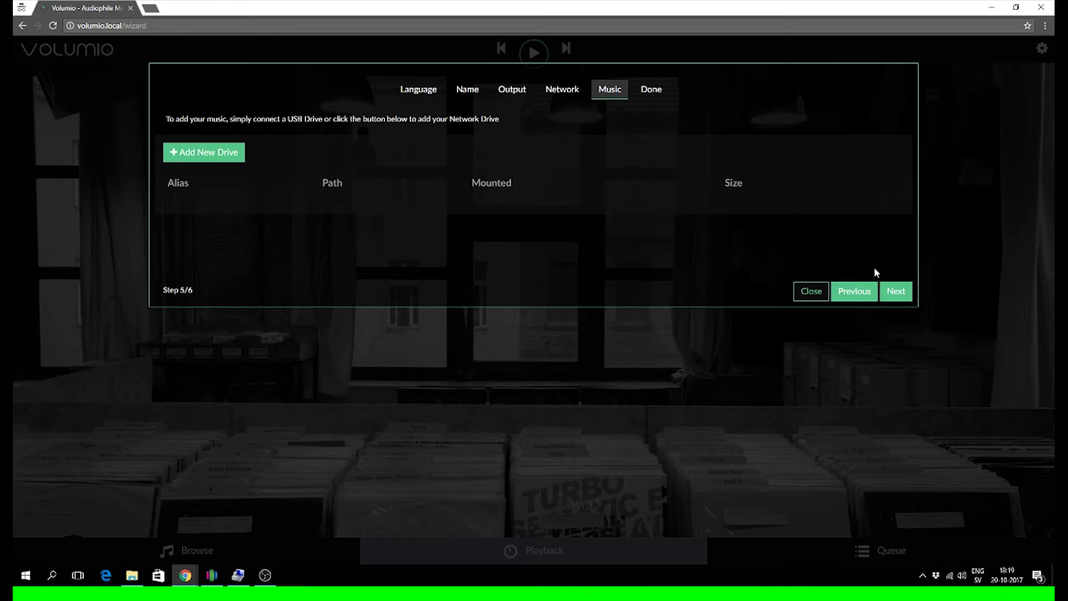
left_click(894, 291)
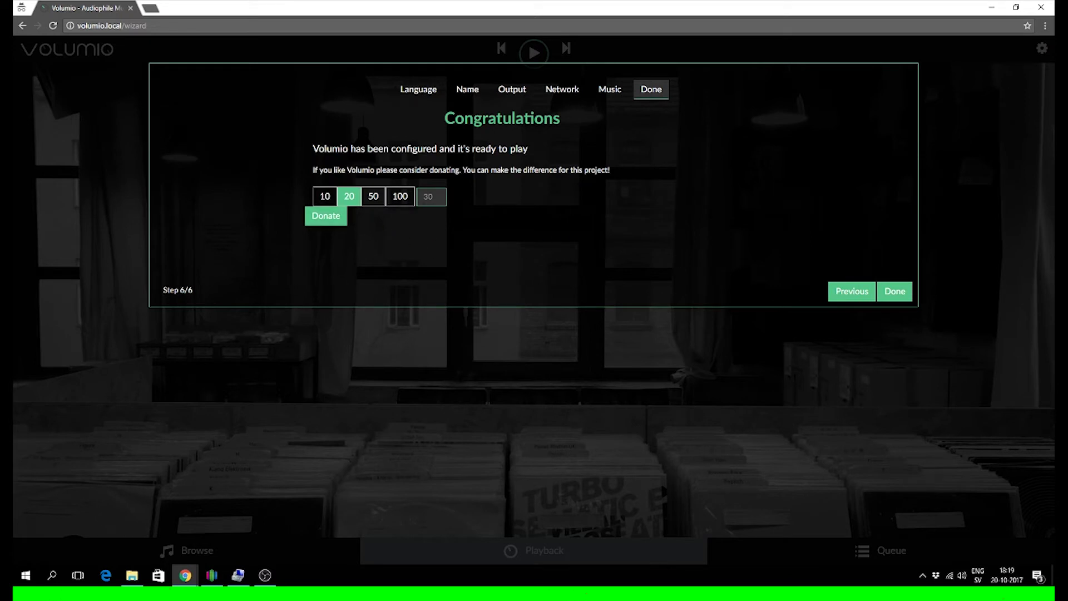
left_click(903, 293)
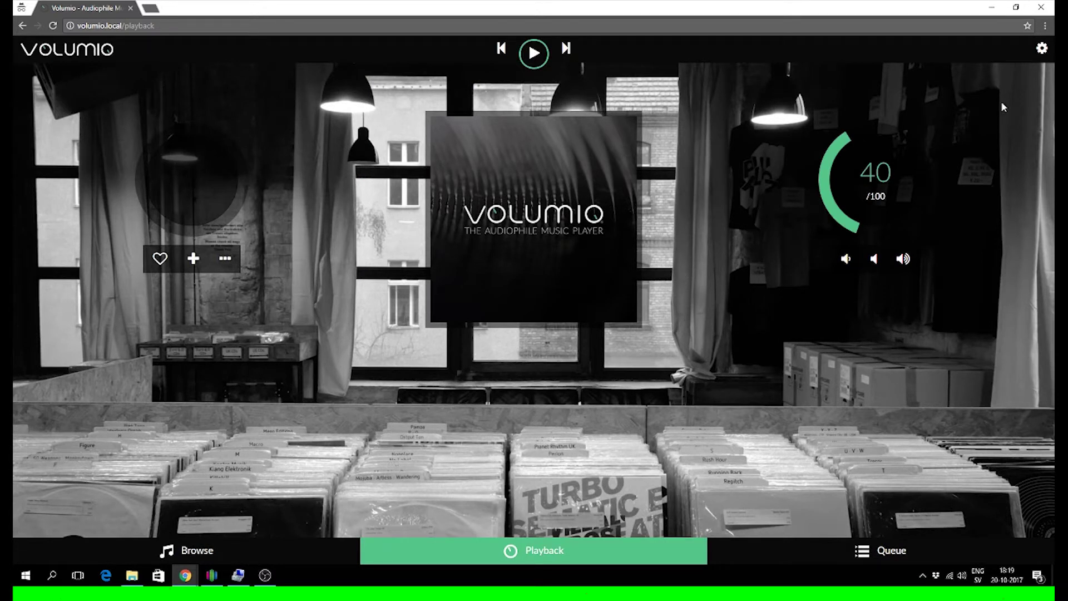
- Install the Spotify plugin from the available music services, show the installation details, and close the plugin dialogs when done
left_click(1041, 48)
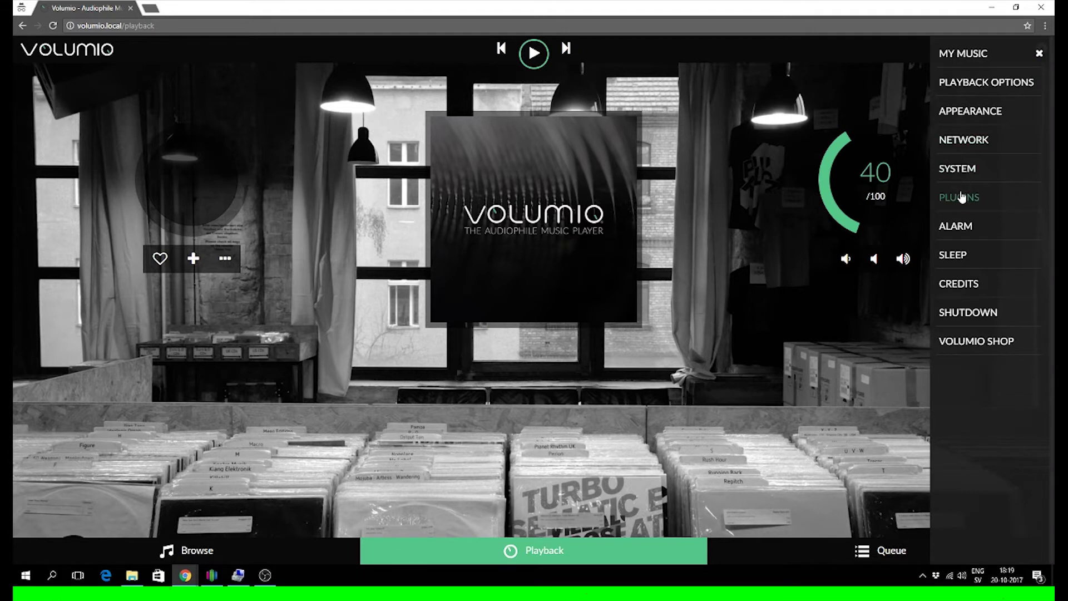
left_click(954, 202)
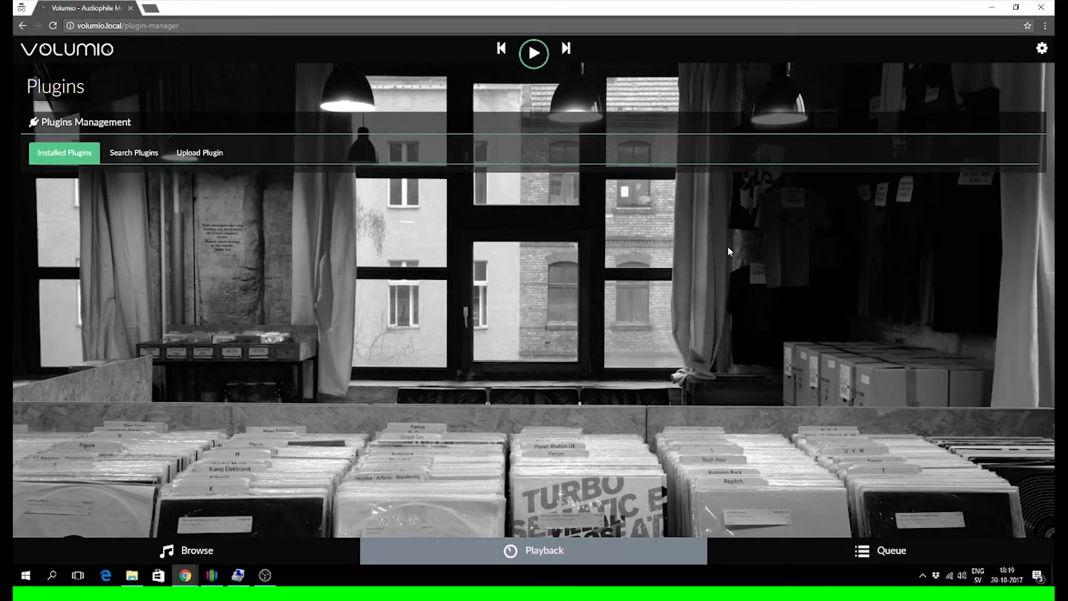
left_click(135, 158)
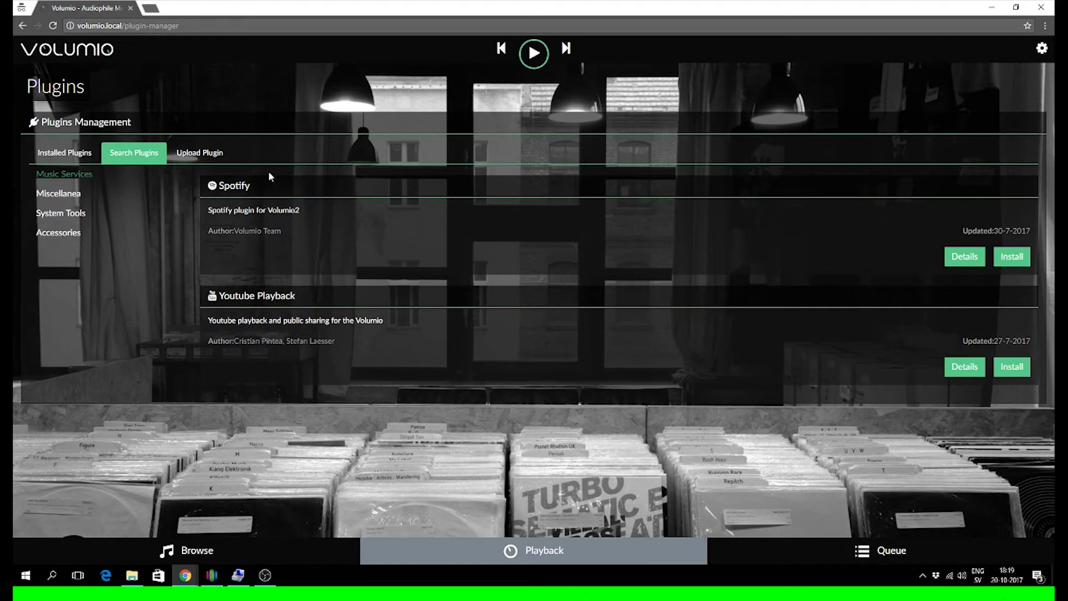
left_click(1011, 255)
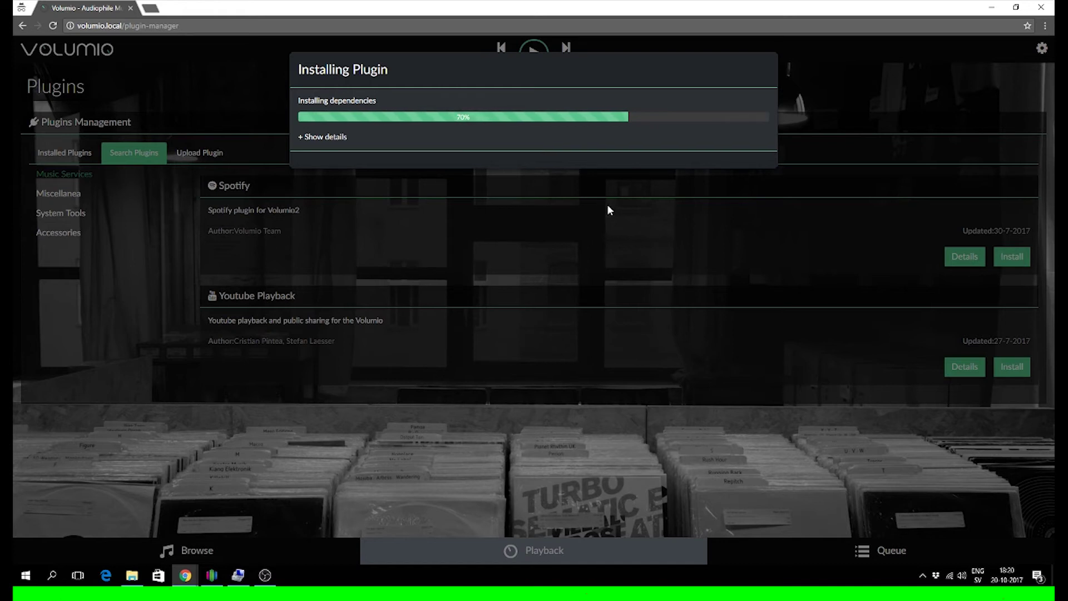
left_click(344, 139)
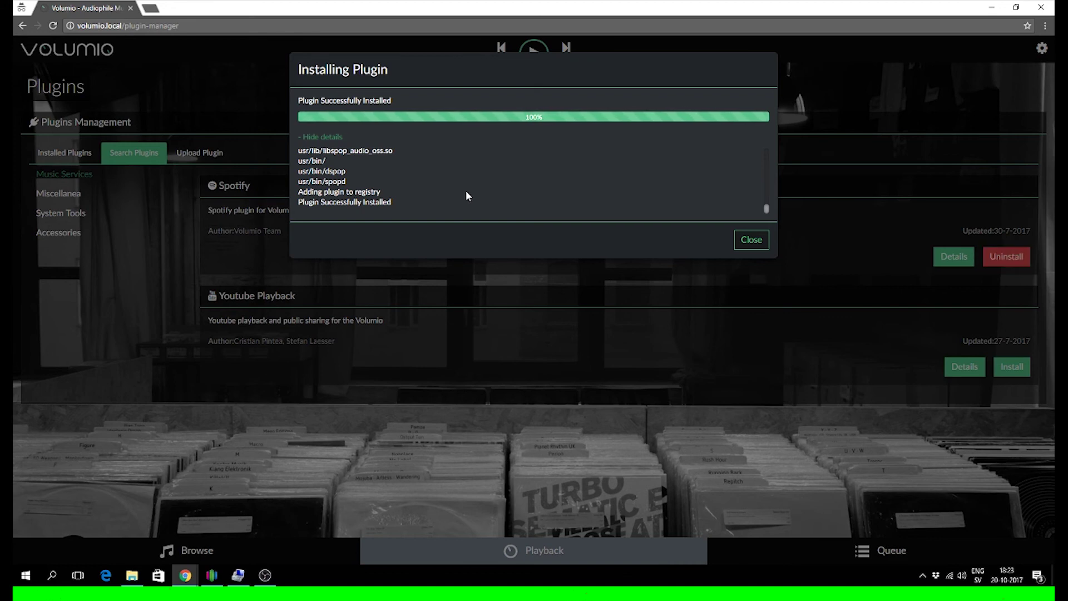
left_click(751, 239)
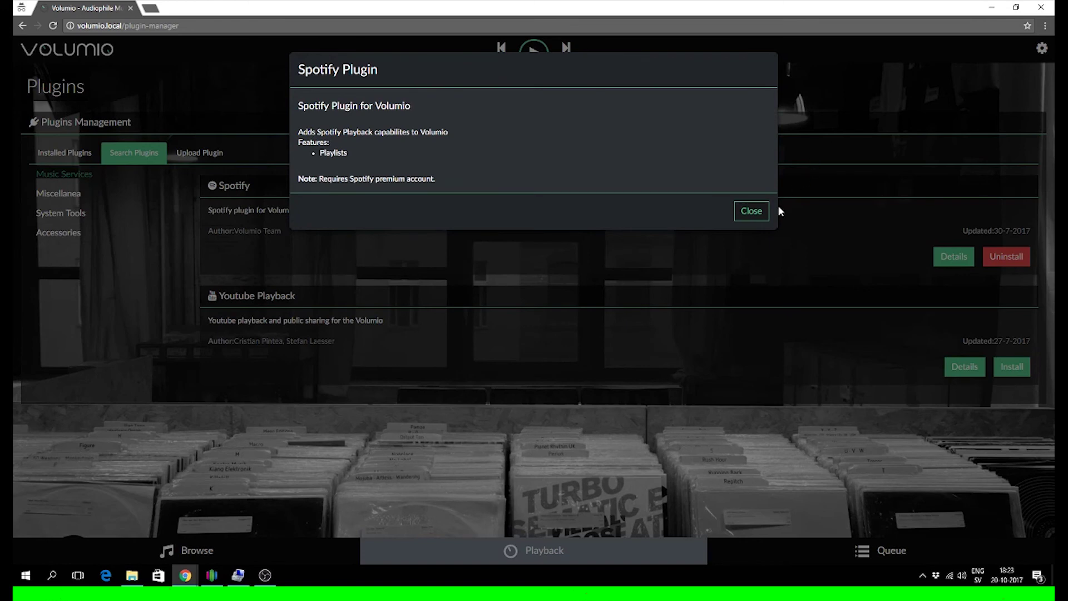
left_click(752, 211)
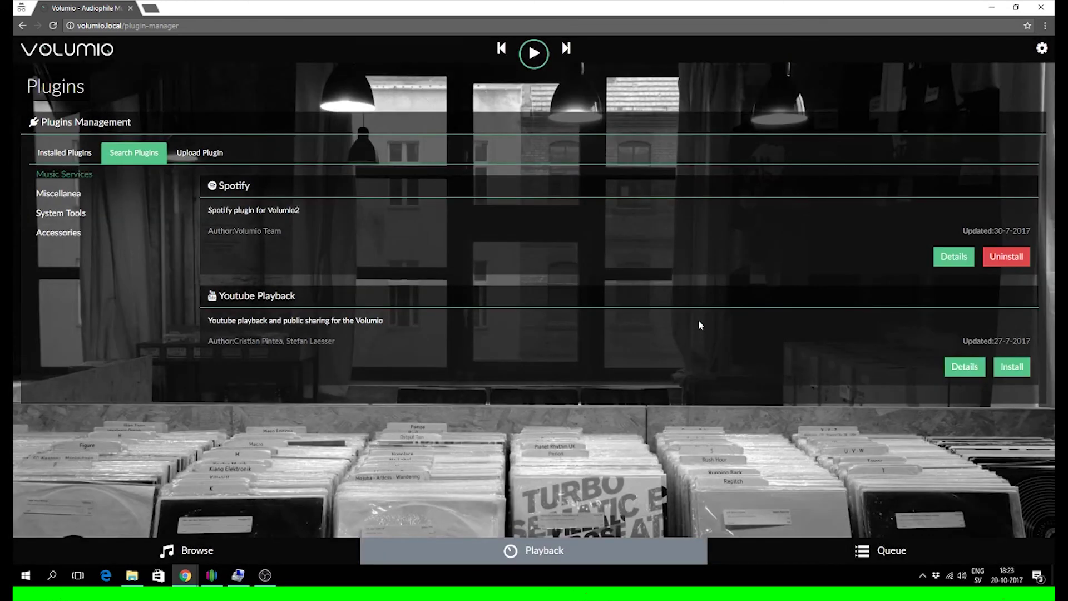
- Examine the My Music settings, including network drives, album art and music library options
left_click(1041, 47)
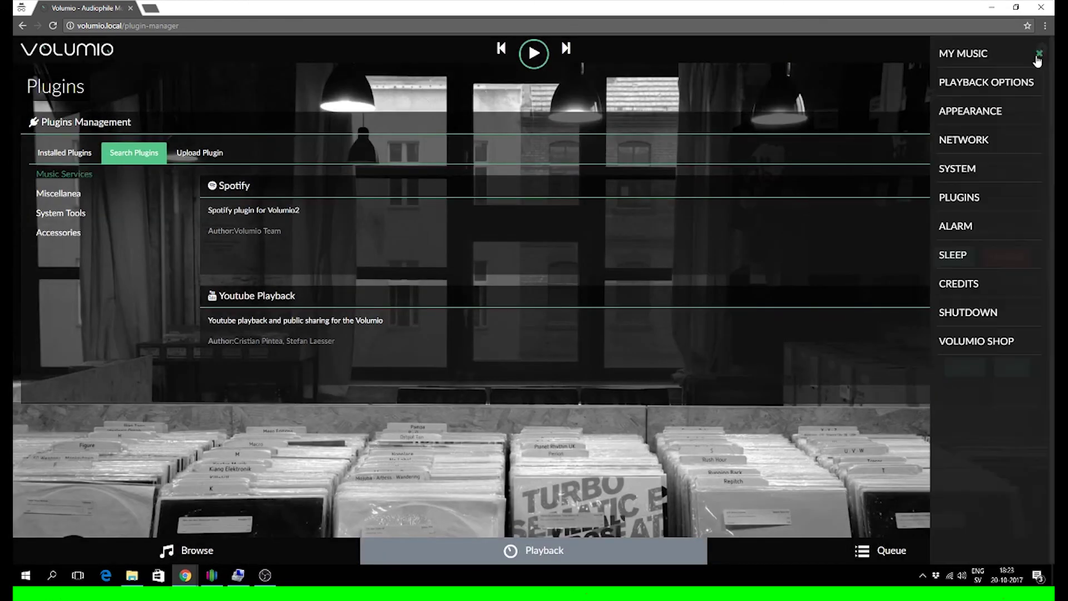
left_click(953, 63)
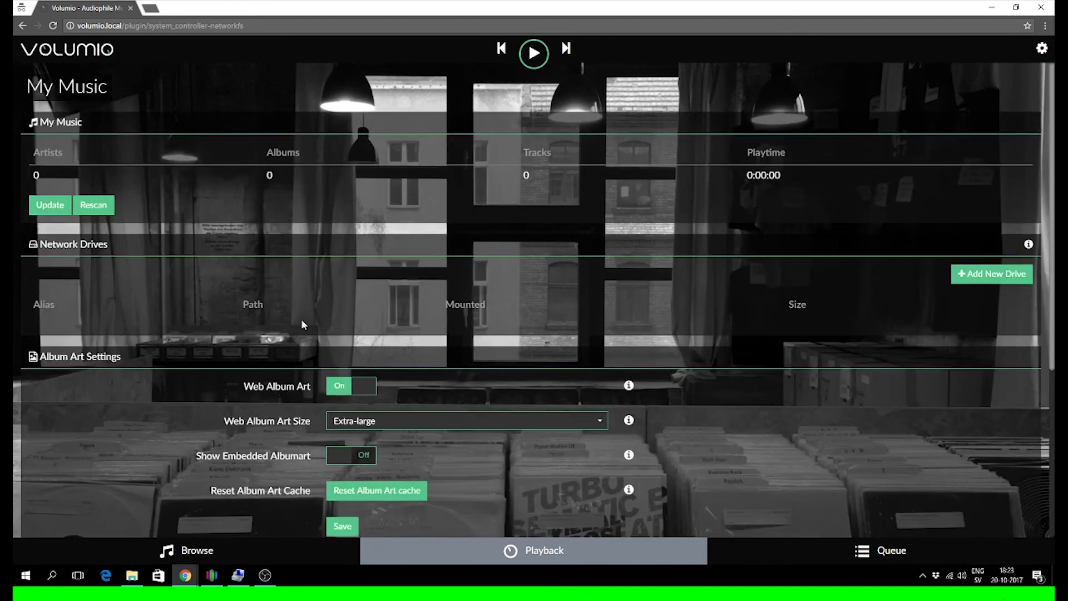
scroll(302, 320, "down", 5)
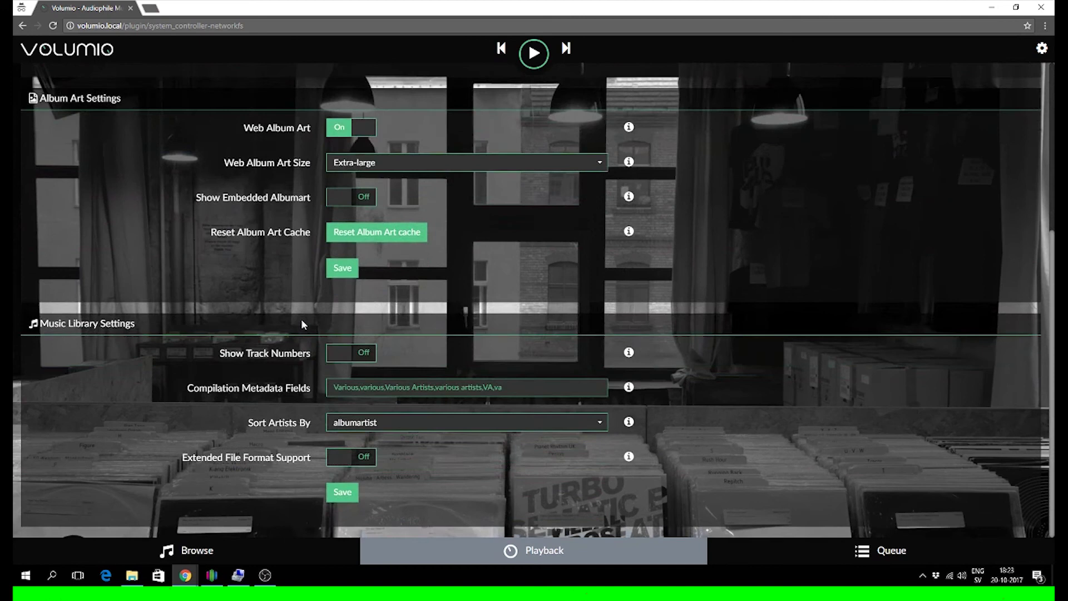
scroll(302, 404, "up", 5)
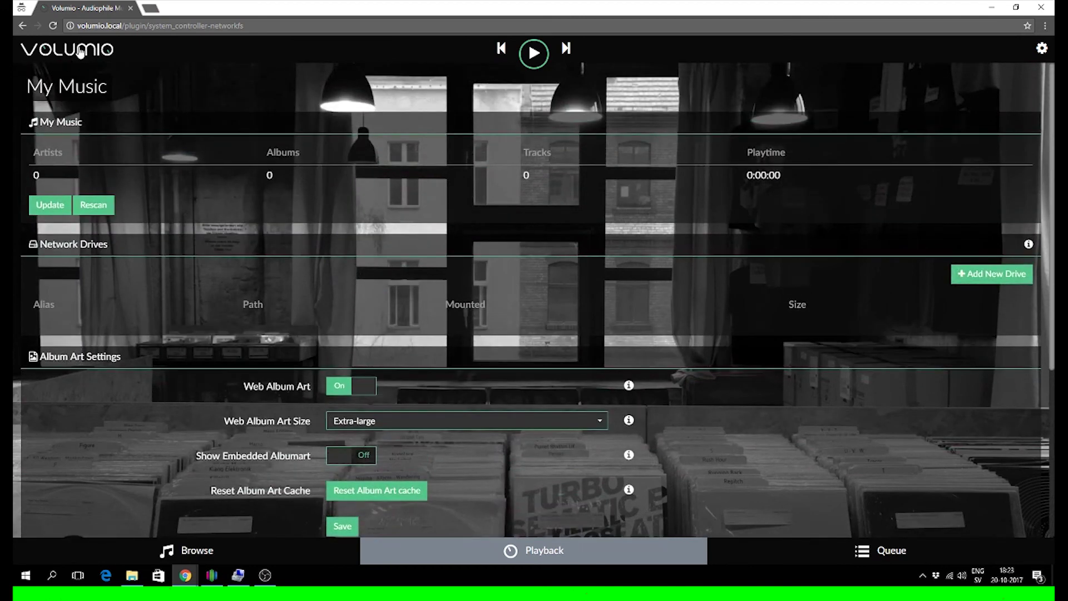
- Examine the Playback Options settings, from audio output and buffering through the volume options
left_click(1041, 48)
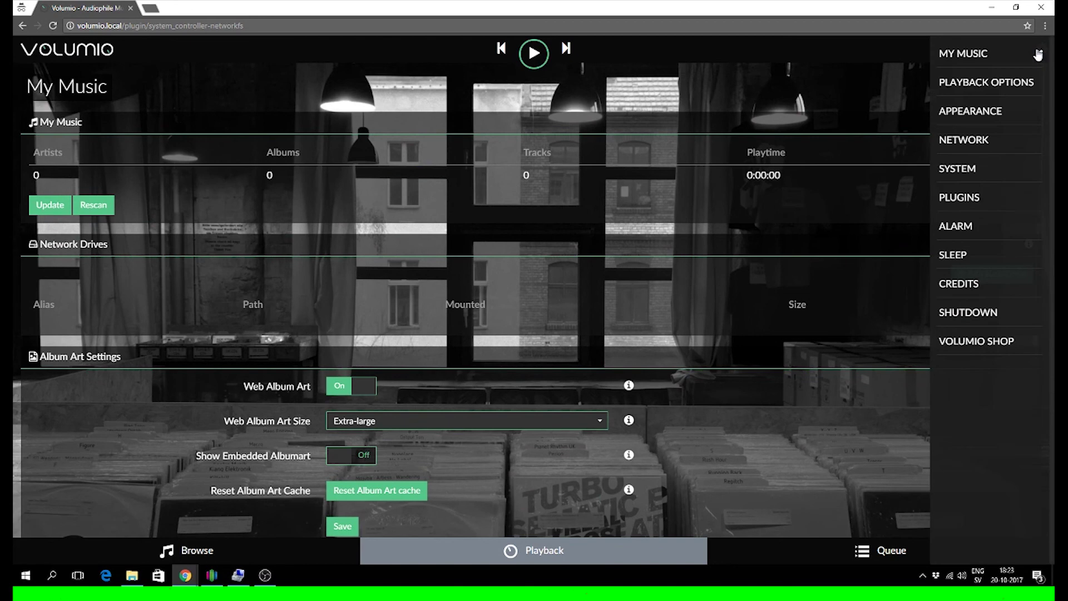
left_click(990, 90)
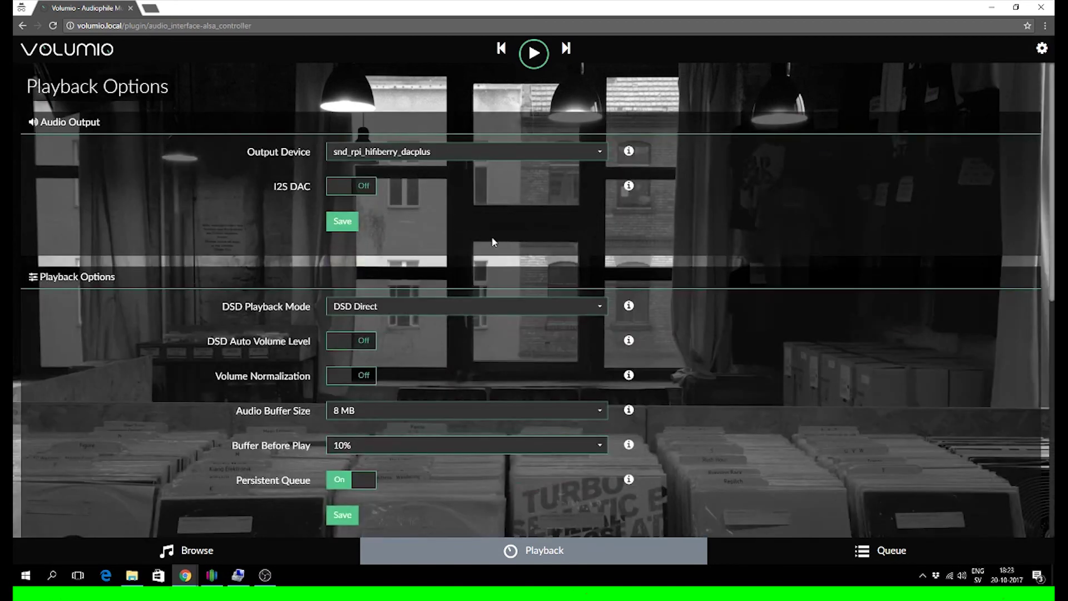
scroll(351, 267, "down", 1)
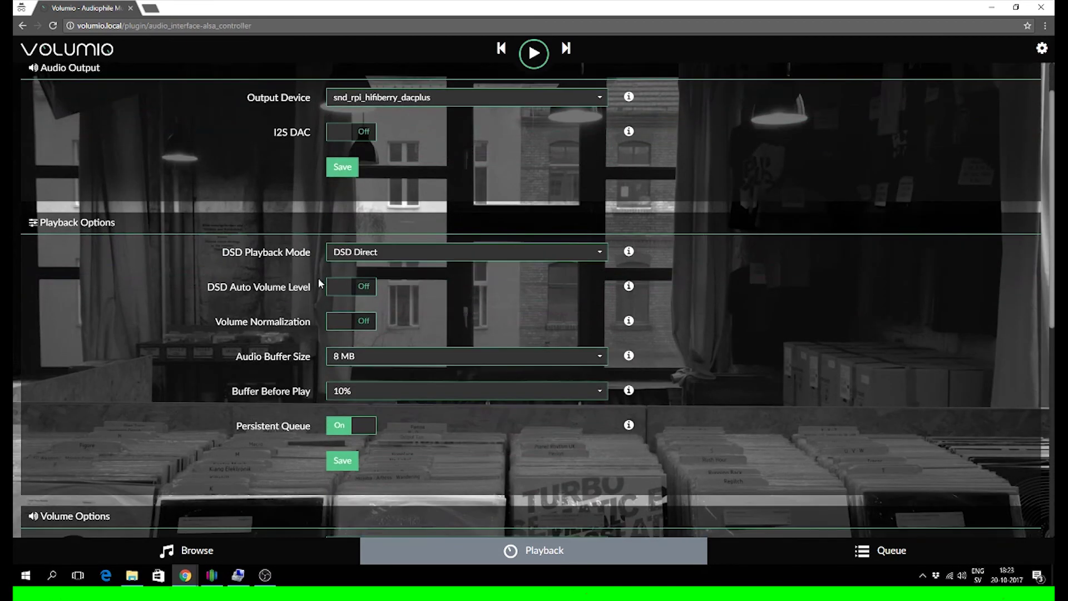
scroll(318, 278, "down", 1)
scroll(318, 283, "down", 1)
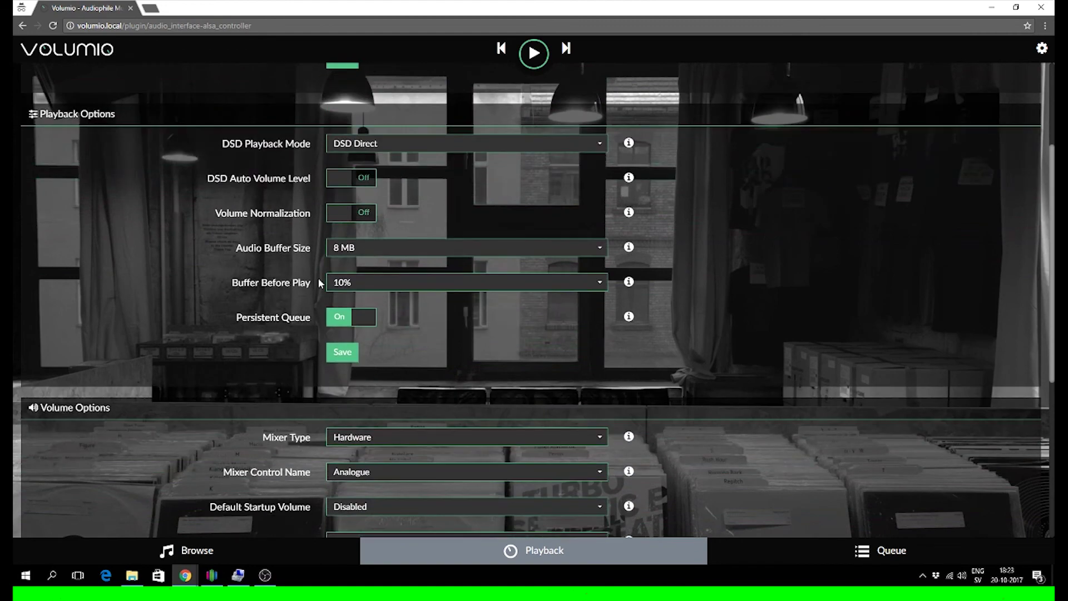
scroll(319, 281, "down", 4)
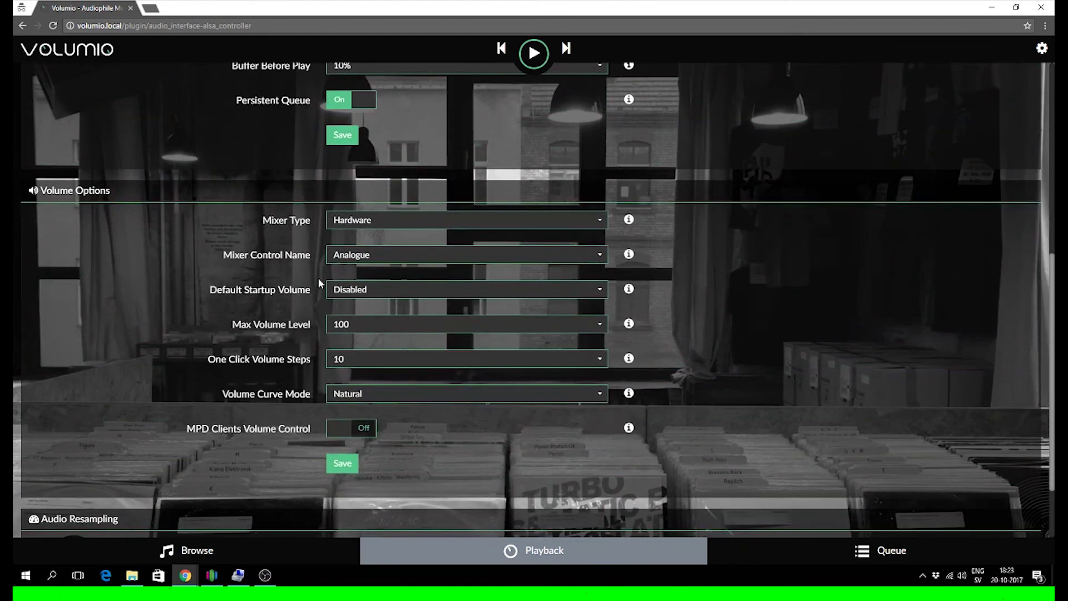
- Examine the remaining Playback Options down to the audio resampling section
scroll(319, 282, "down", 2)
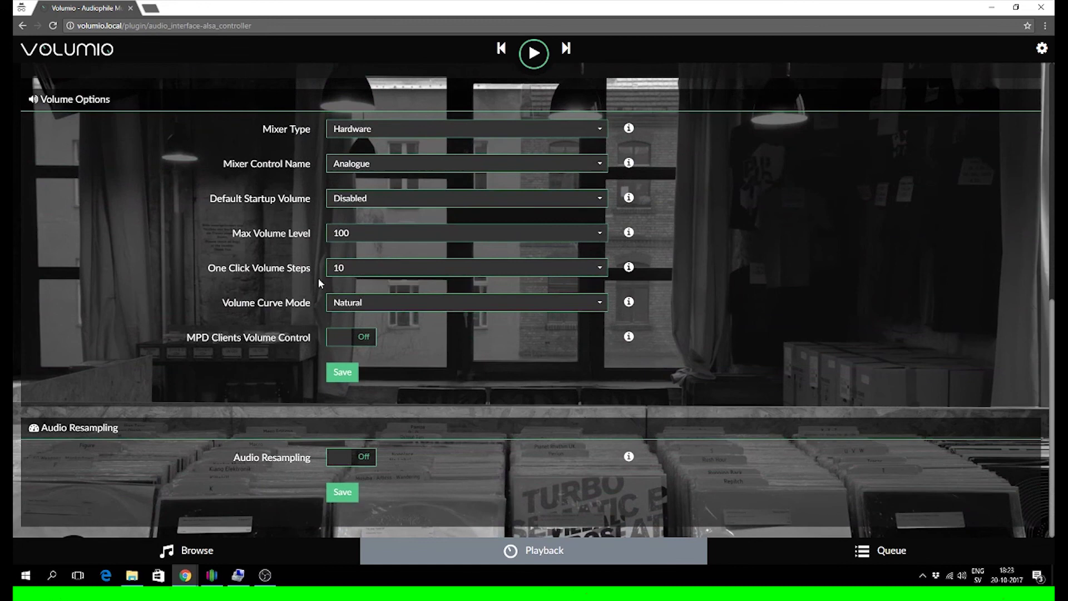
scroll(318, 285, "up", 8)
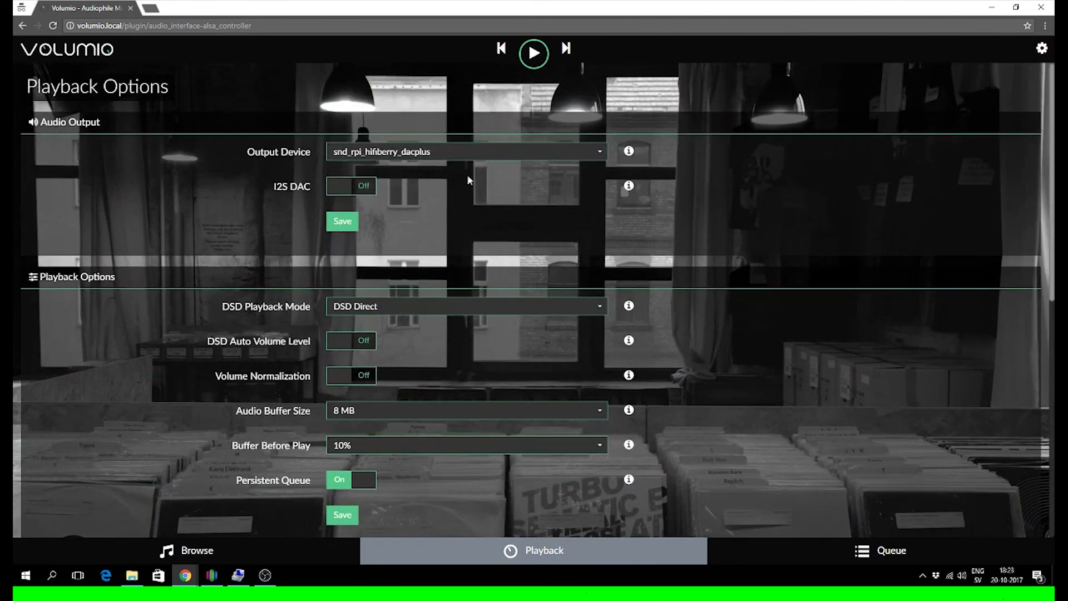
- Go to the Network settings and connect to the terranova wireless network using the Wi-Fi password
left_click(1039, 51)
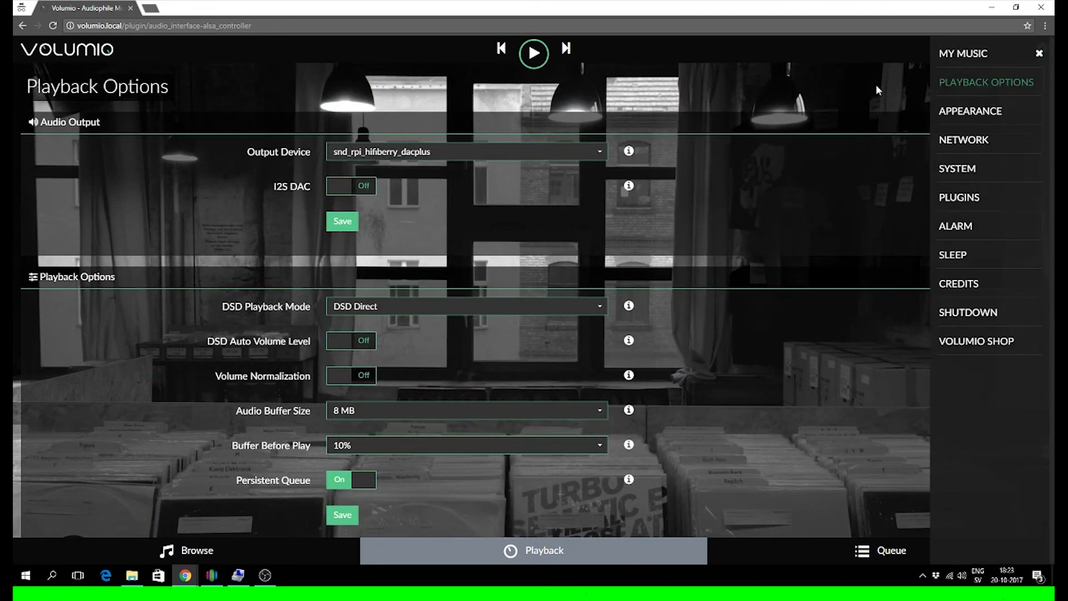
left_click(974, 141)
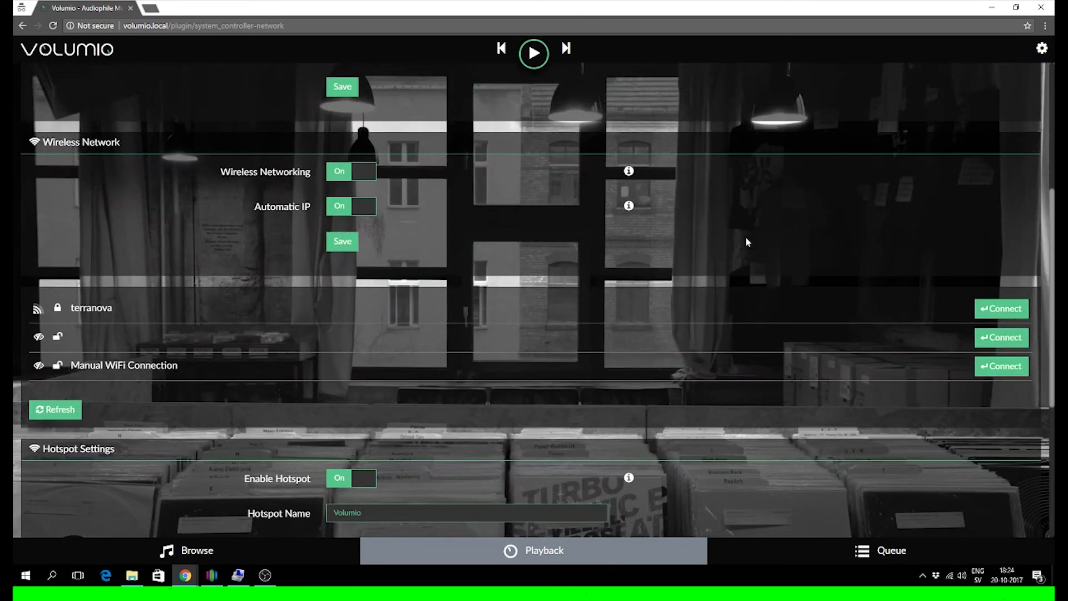
scroll(746, 242, "up", 2)
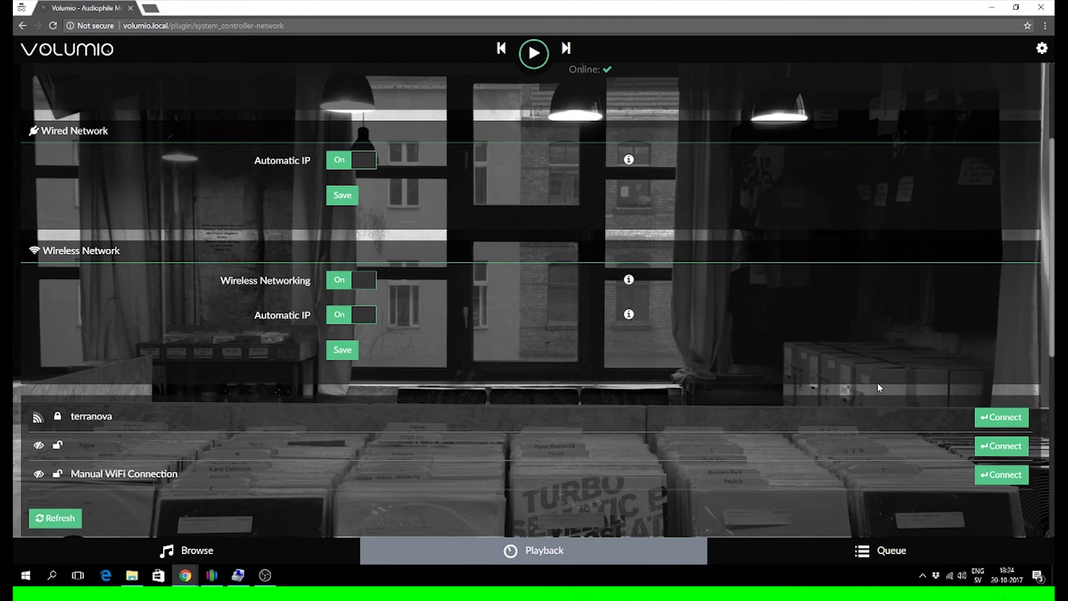
left_click(986, 419)
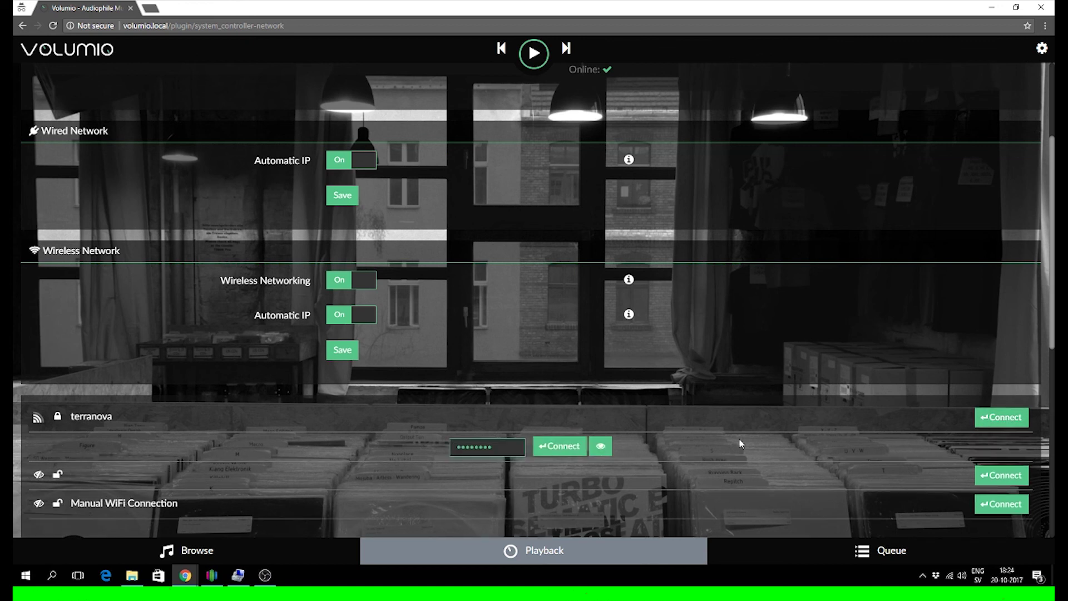
left_click(582, 448)
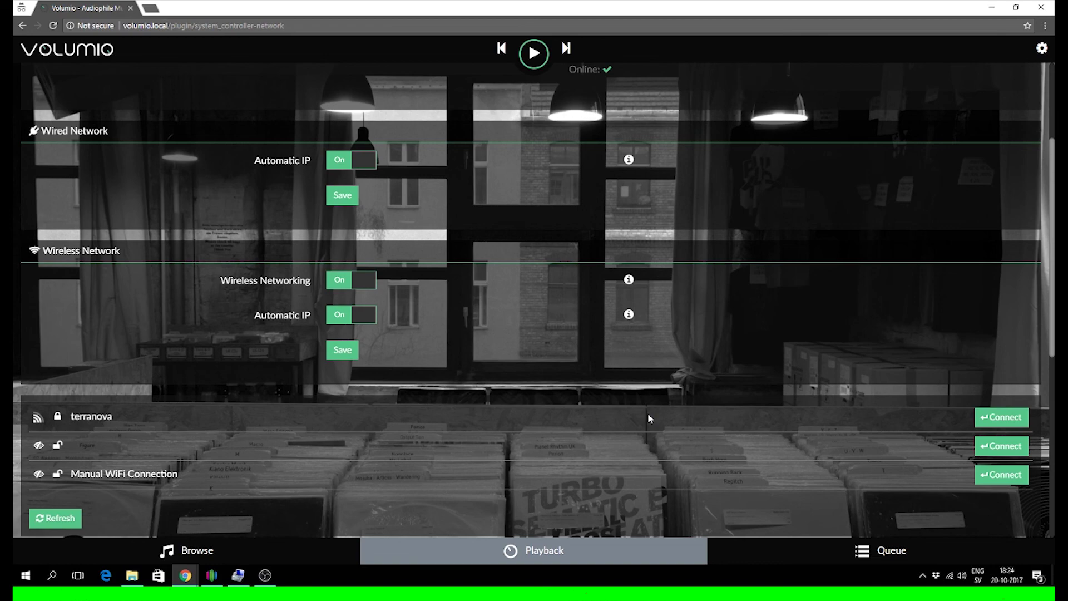
- Examine the hotspot and DNS settings, and review the wired and wireless network sections again
scroll(647, 413, "down", 7)
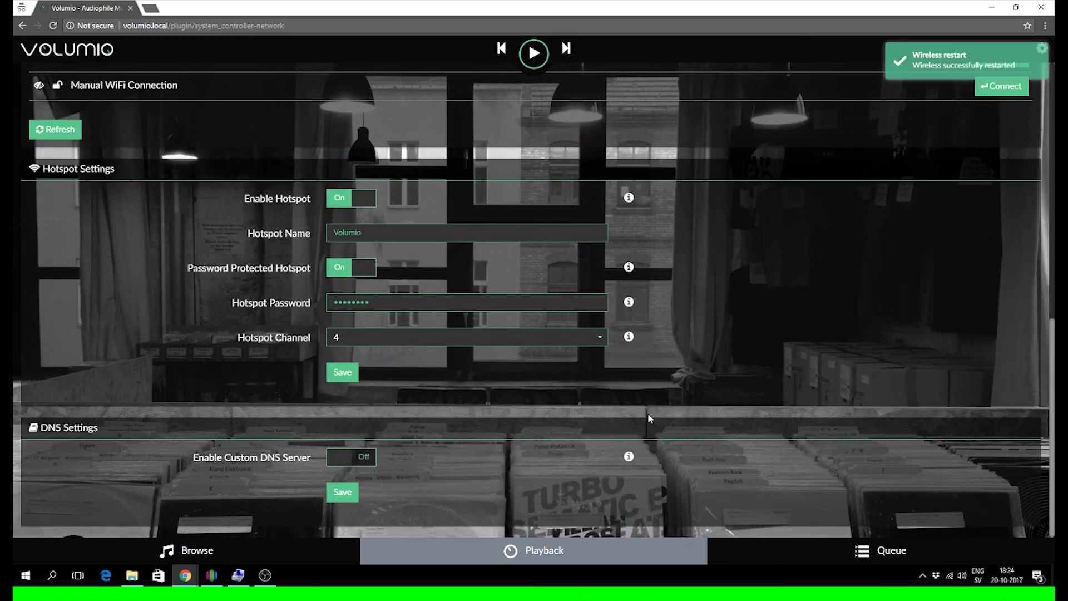
scroll(648, 413, "up", 5)
scroll(647, 413, "up", 1)
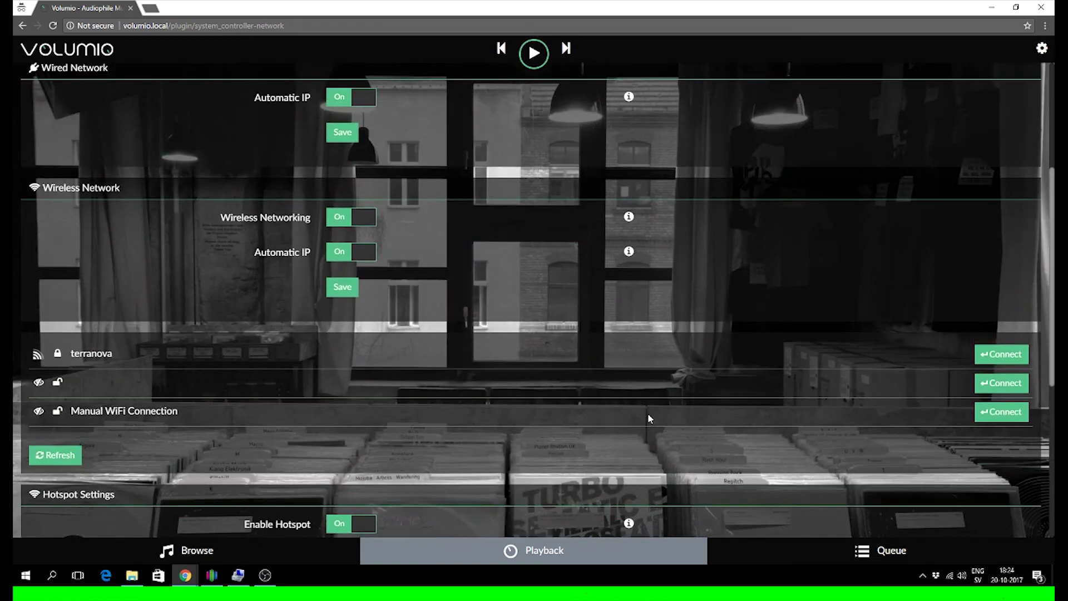
scroll(648, 418, "up", 2)
scroll(647, 418, "down", 2)
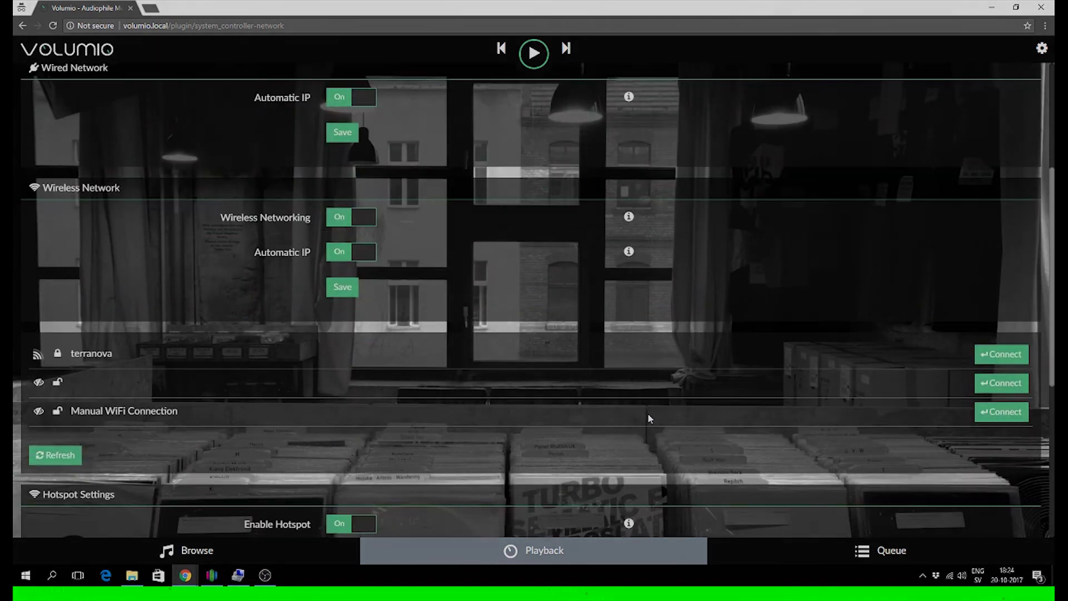